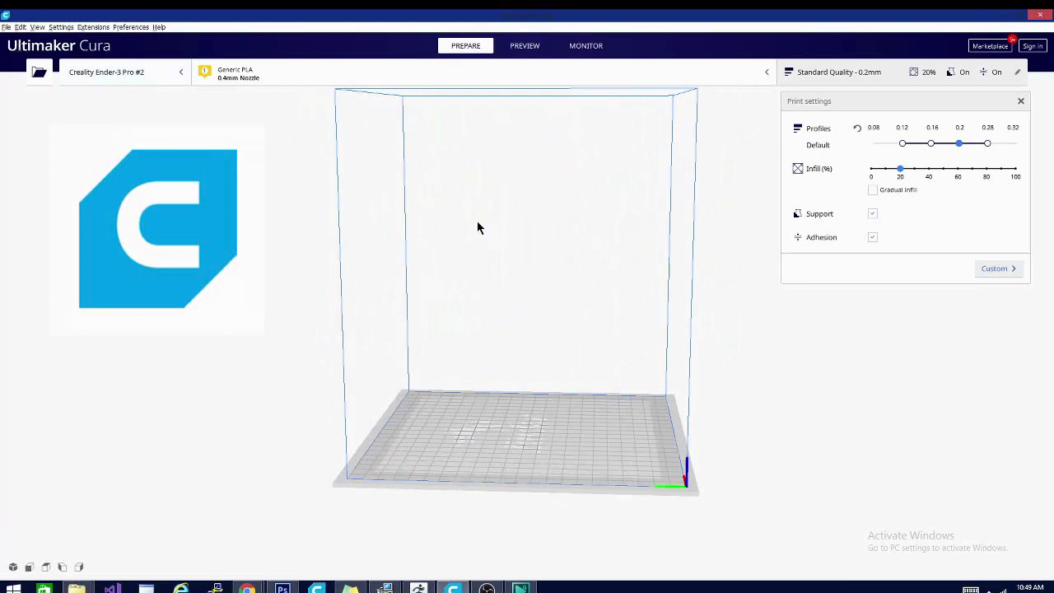
Step: Open the Vise_Handle model from the PETG vise folder onto the build plate
right_drag(699, 400, 263, 395)
click(6, 26)
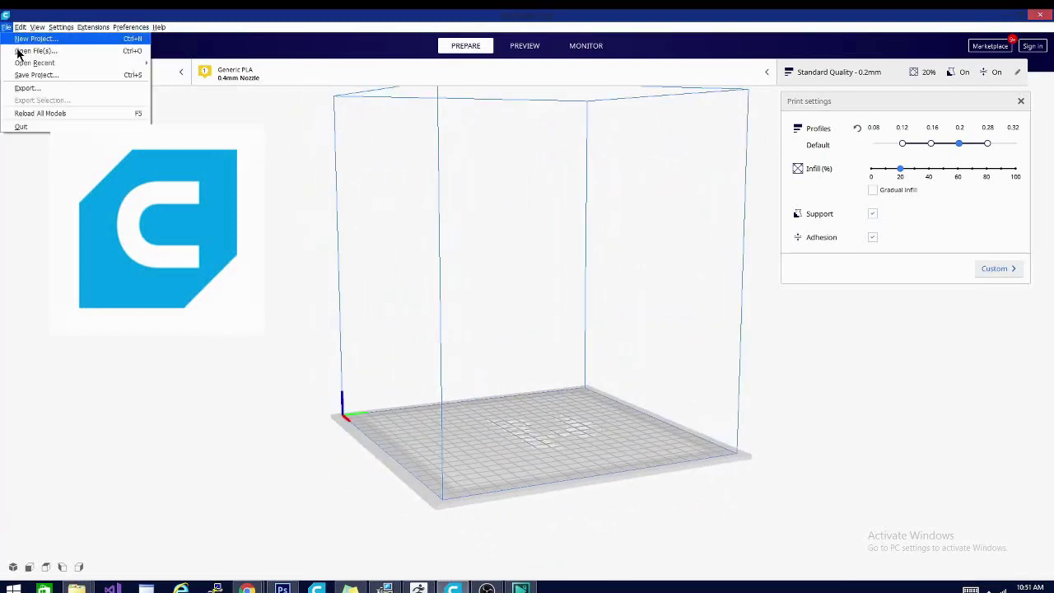
click(18, 52)
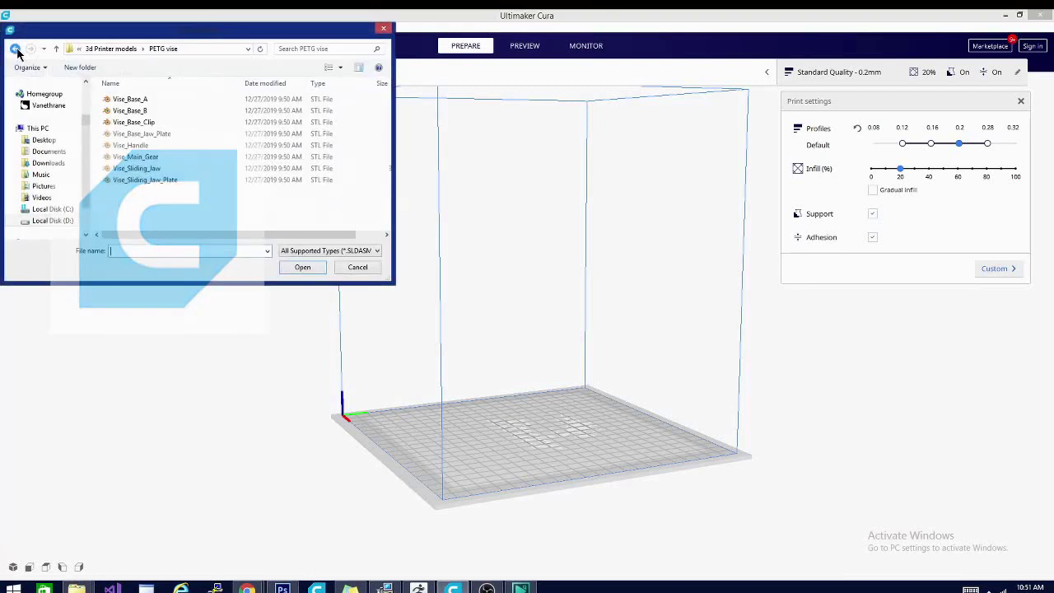
click(146, 146)
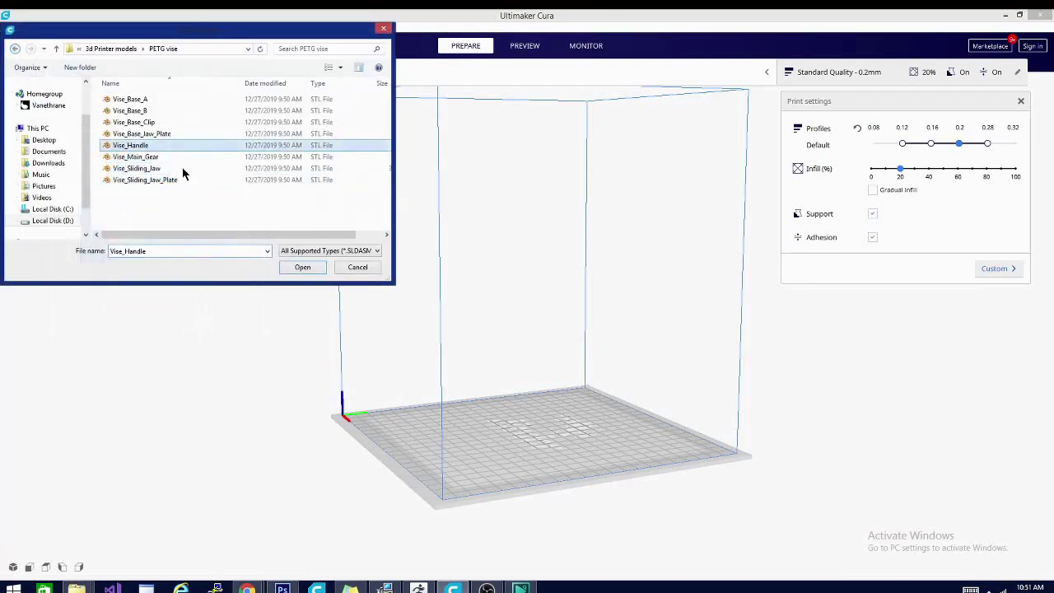
click(319, 270)
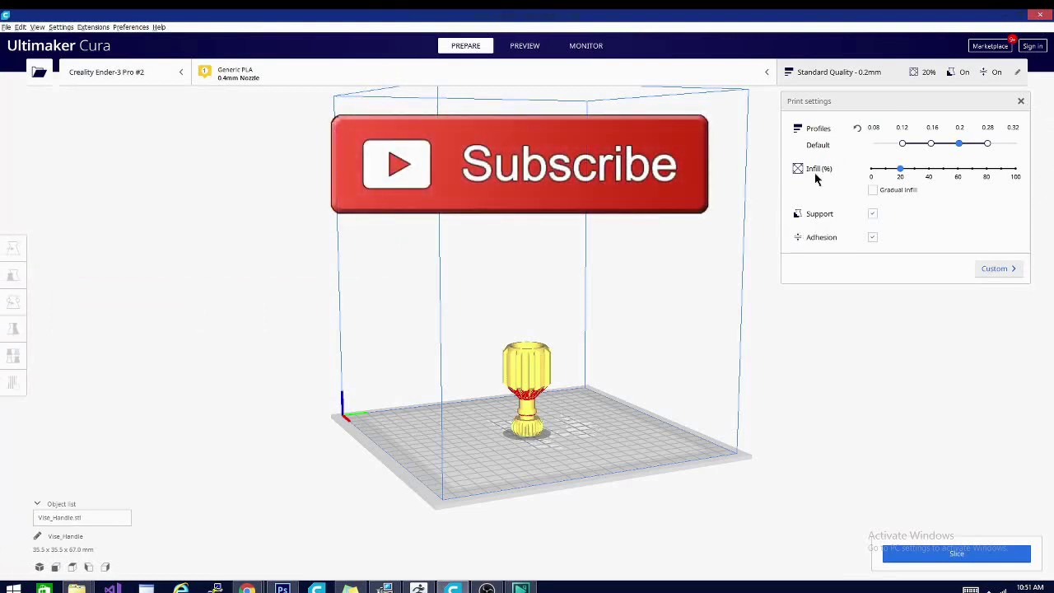
Step: Show Custom print settings and collapse the Quality, Shell, Infill, Material, Speed and Travel groups
click(991, 271)
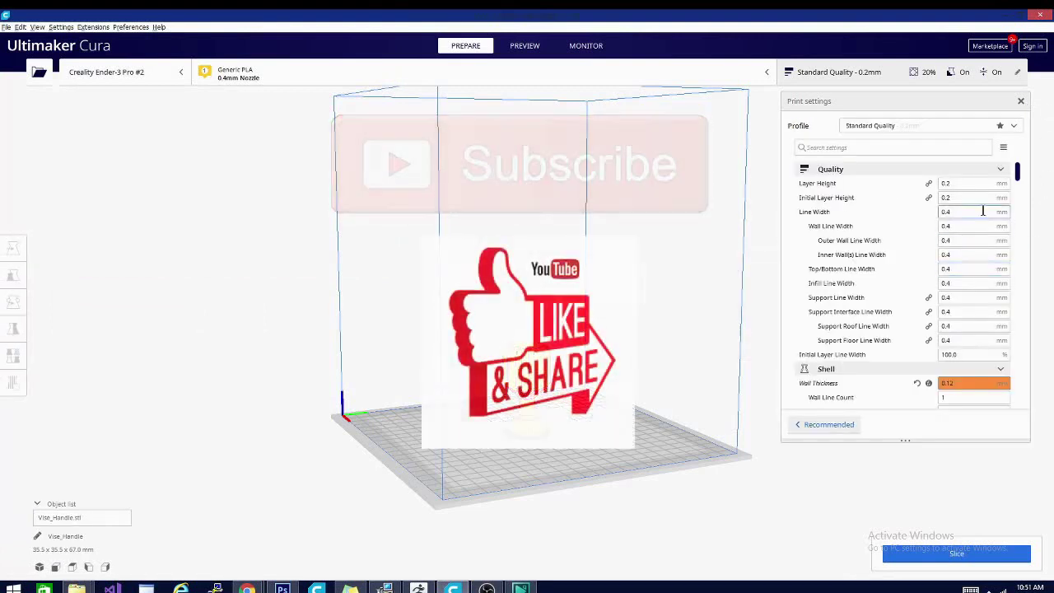
click(1002, 170)
click(1000, 183)
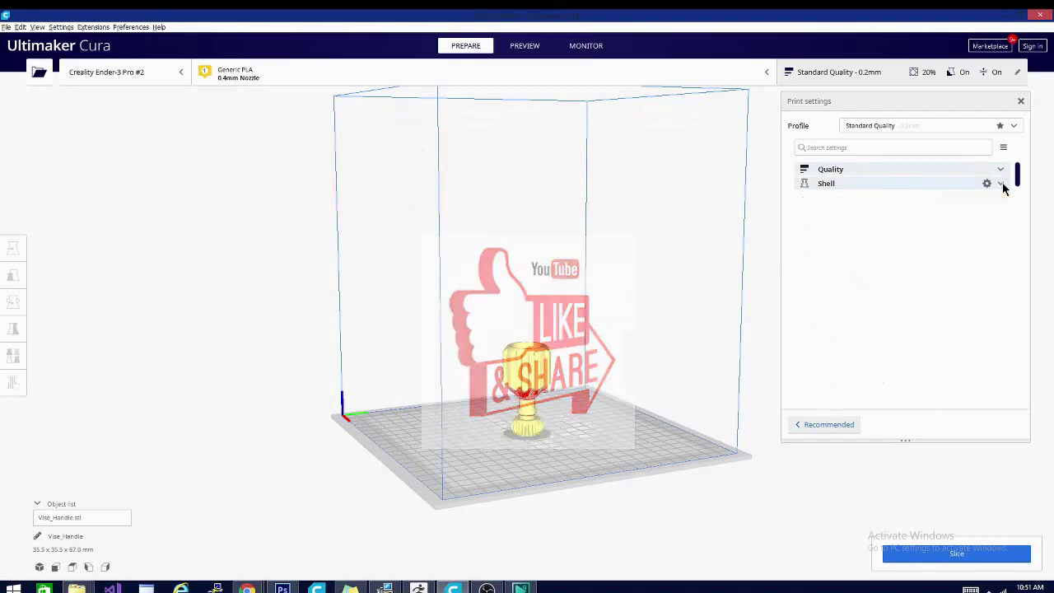
click(1001, 197)
click(1002, 198)
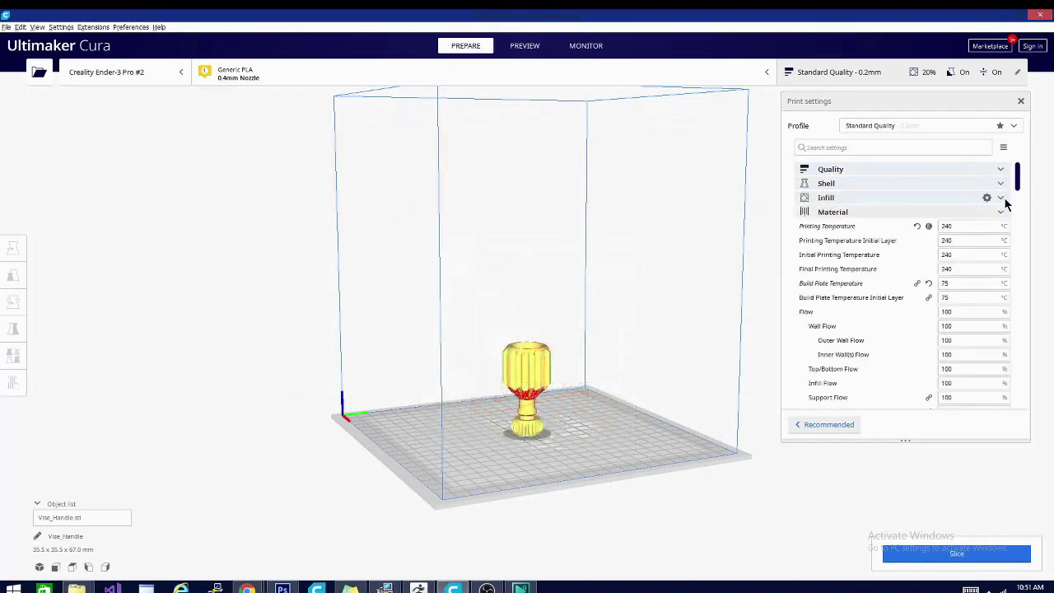
click(998, 212)
click(1001, 226)
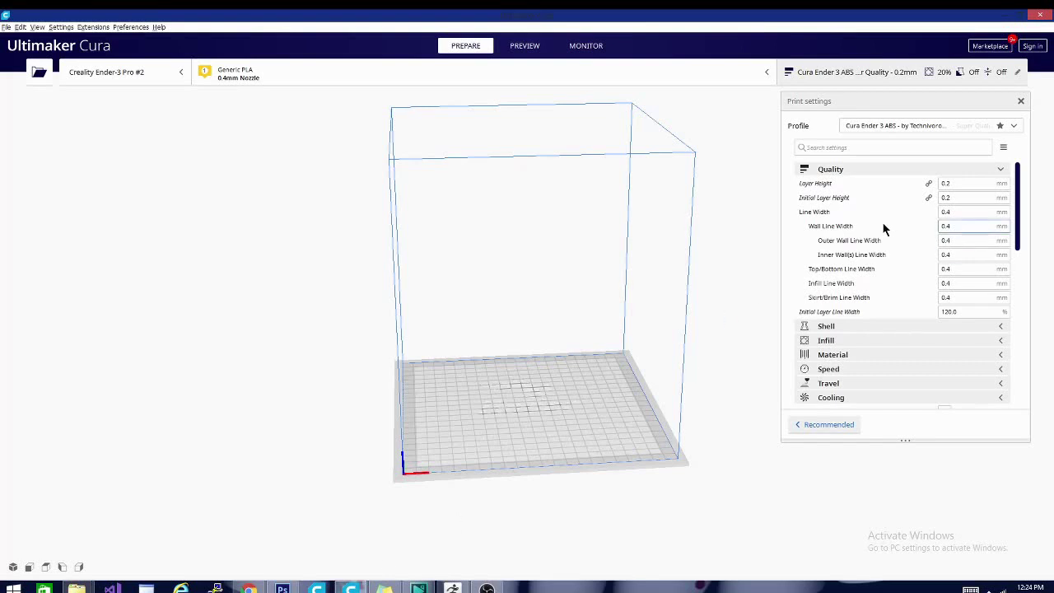
Step: Select the Cura Ender 3 PETG profile, discard the old changes, and collapse Quality
click(890, 130)
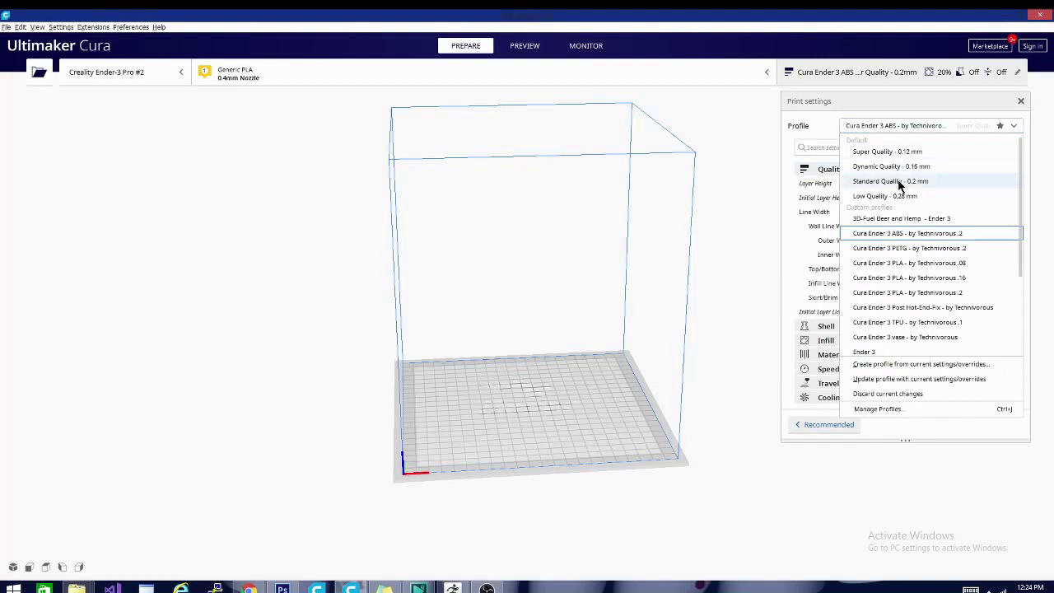
click(896, 250)
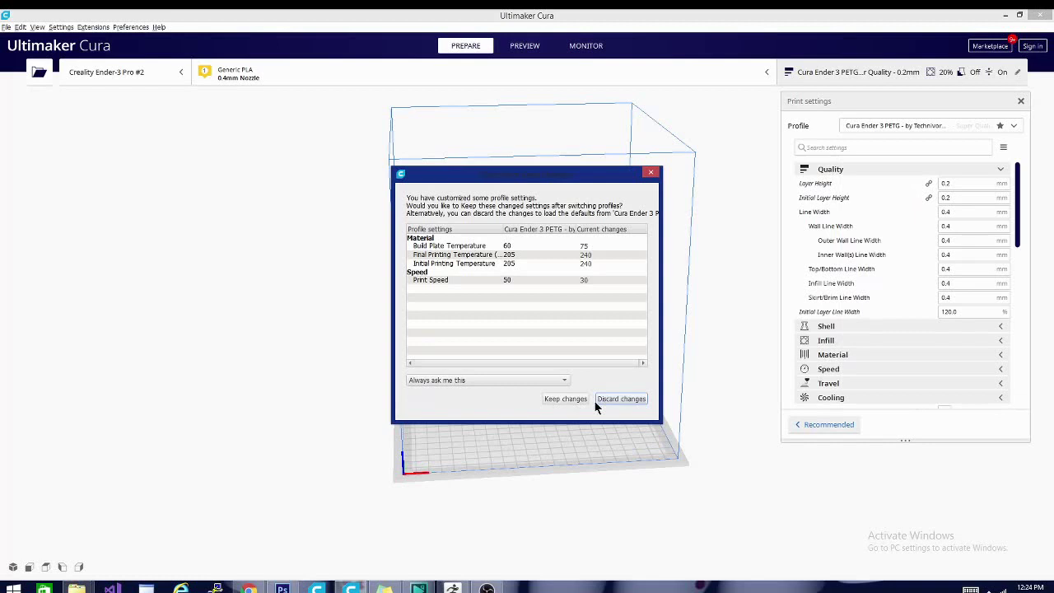
click(621, 399)
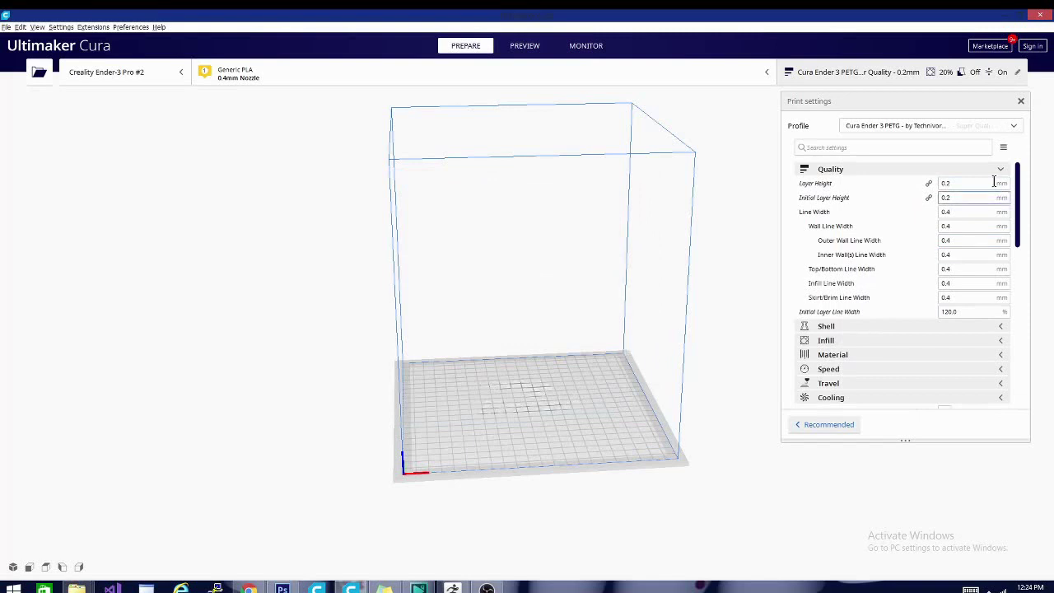
click(871, 169)
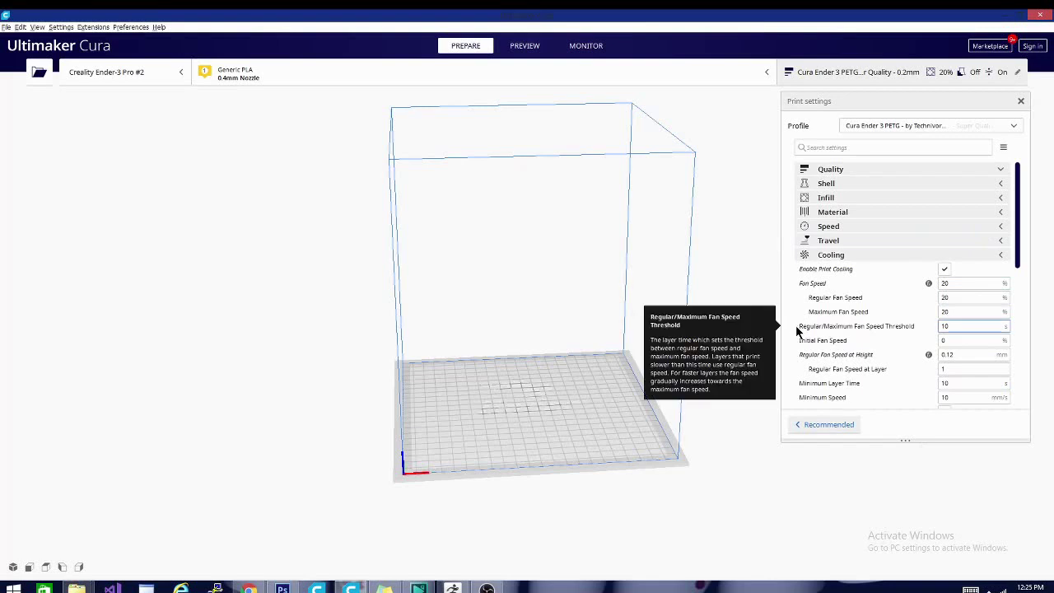
Step: Review the PETG Cooling fan settings and collapse the Experimental group
scroll(912, 333, down, 4)
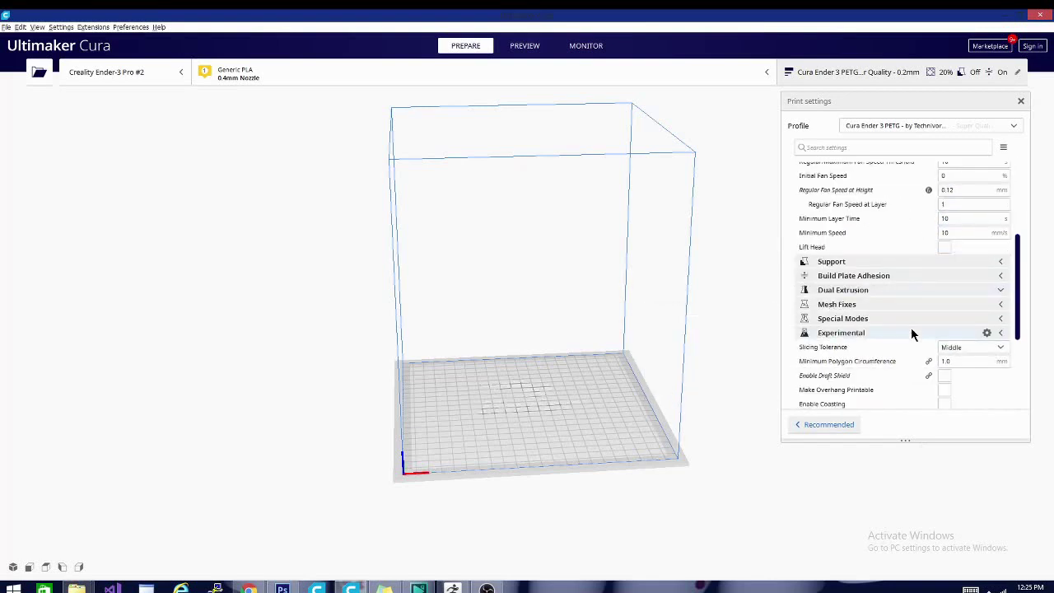
mouse_move(897, 405)
mouse_move(859, 379)
scroll(899, 380, down, 3)
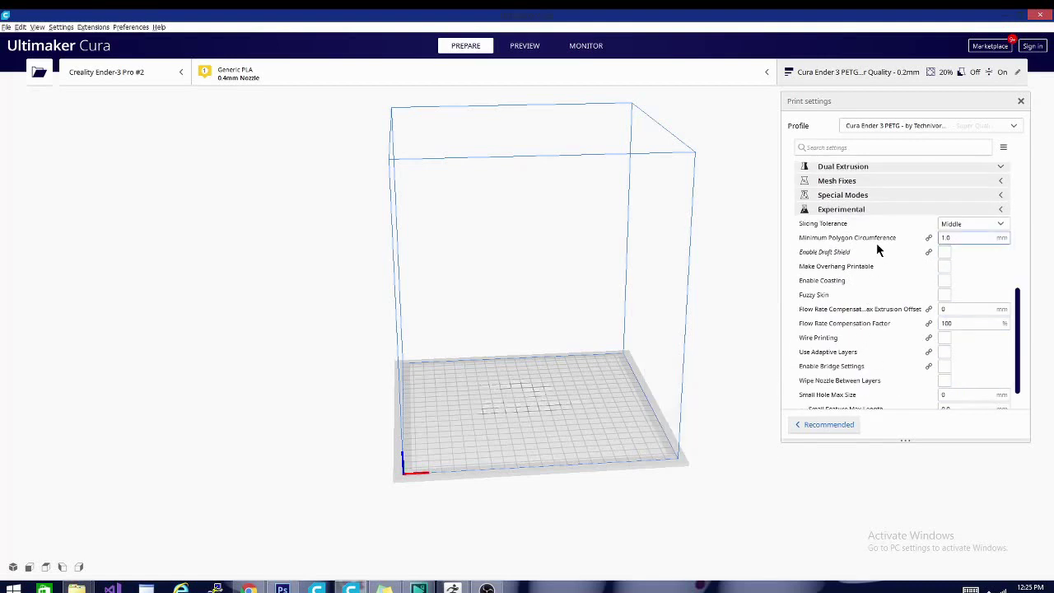
scroll(888, 331, down, 1)
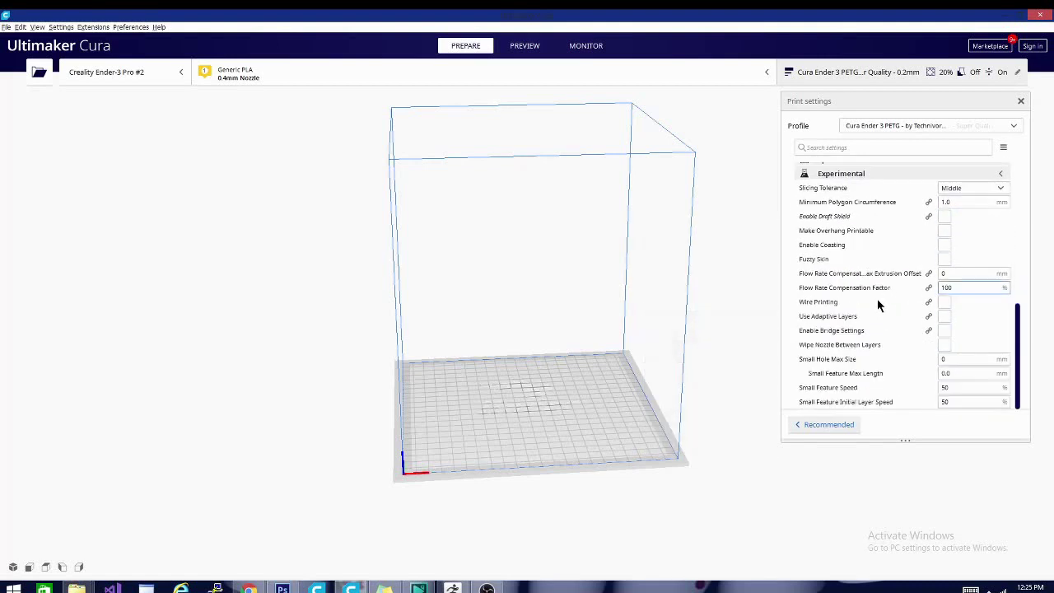
scroll(888, 331, up, 1)
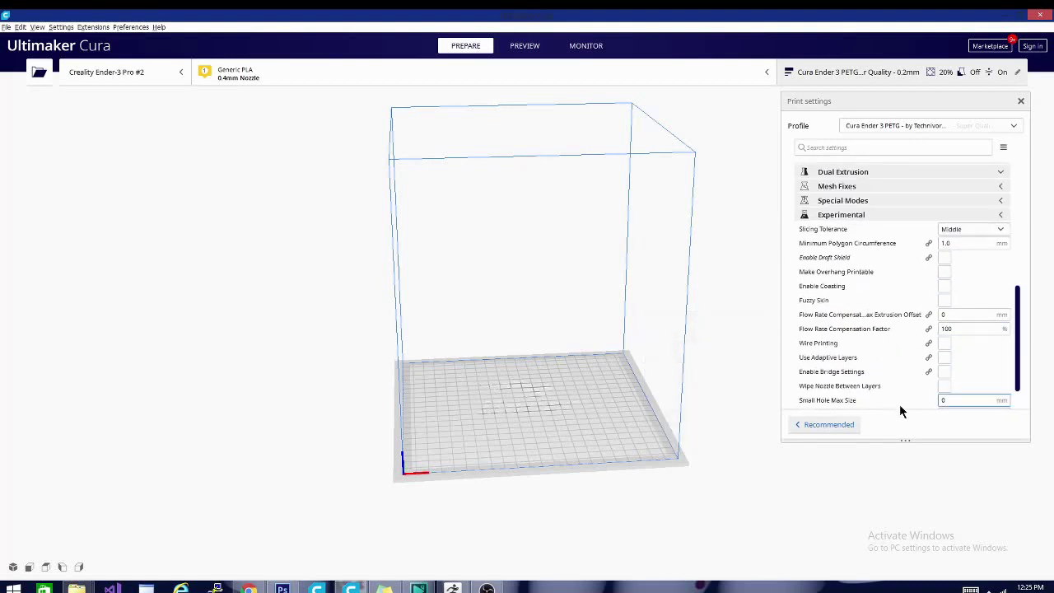
click(855, 214)
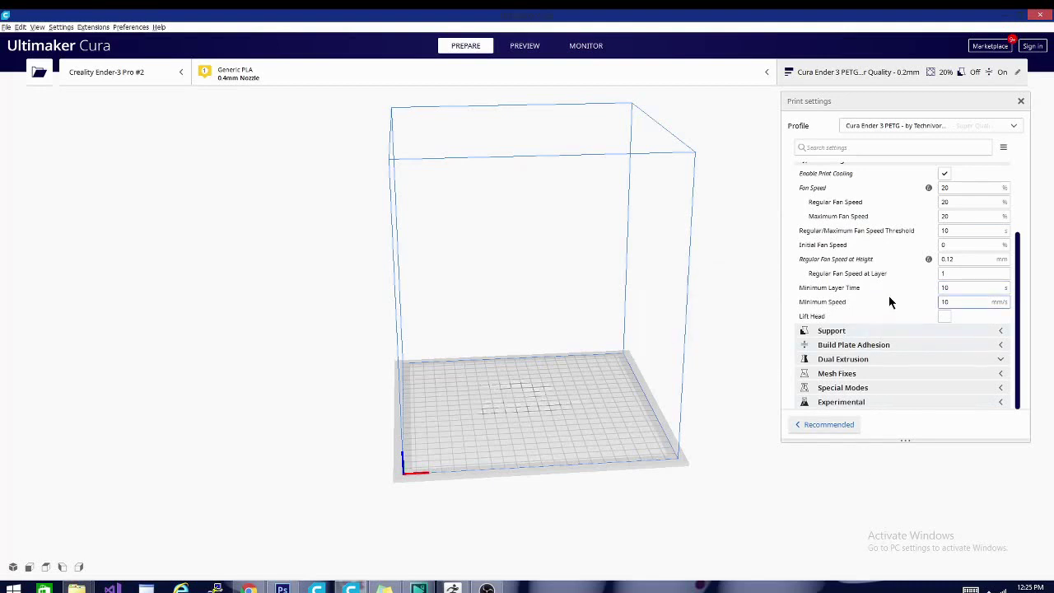
scroll(890, 300, up, 2)
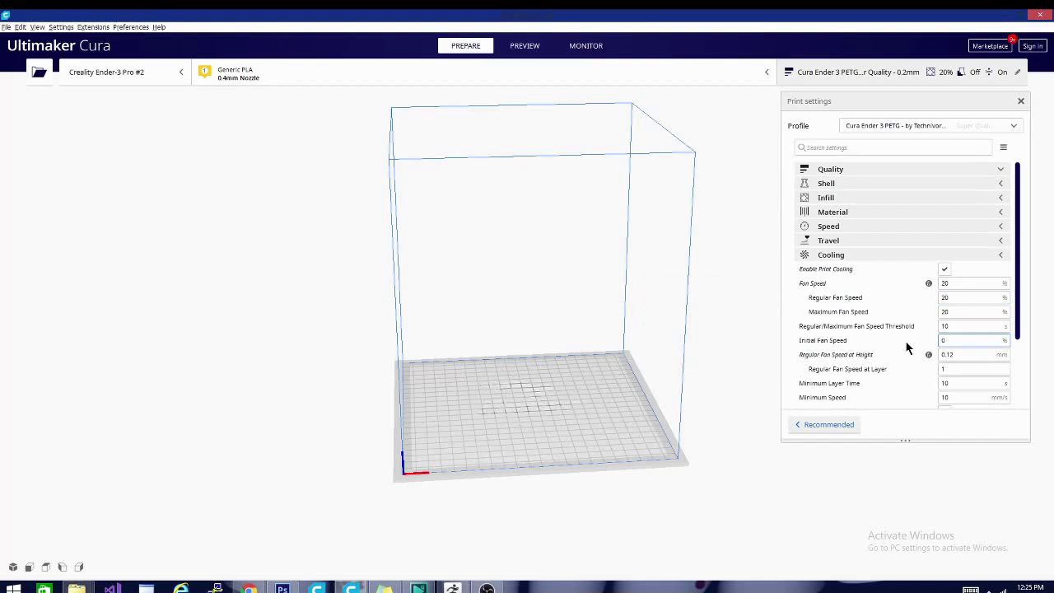
mouse_move(876, 363)
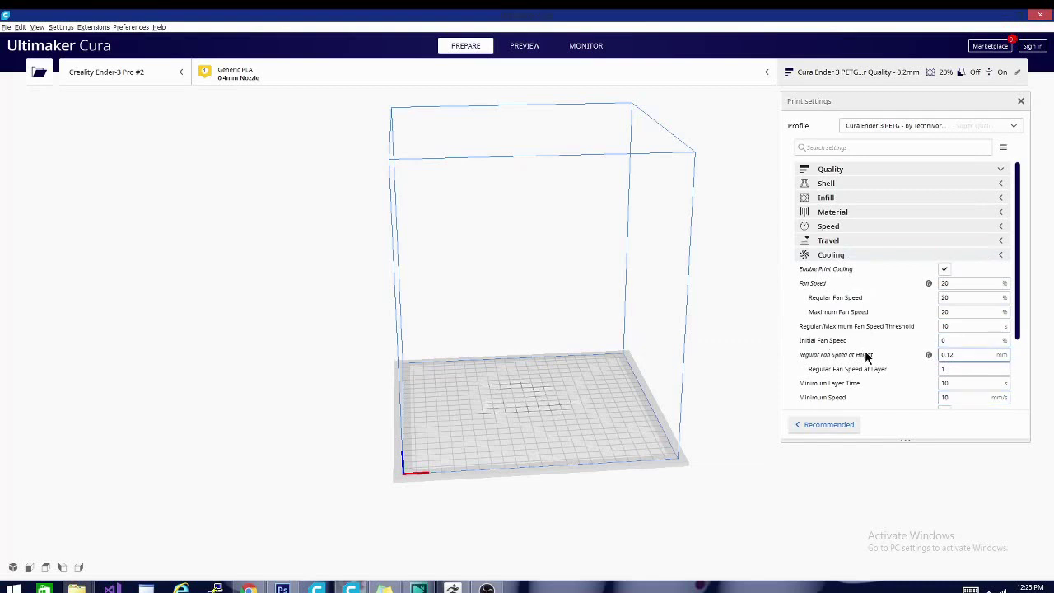
scroll(899, 284, down, 3)
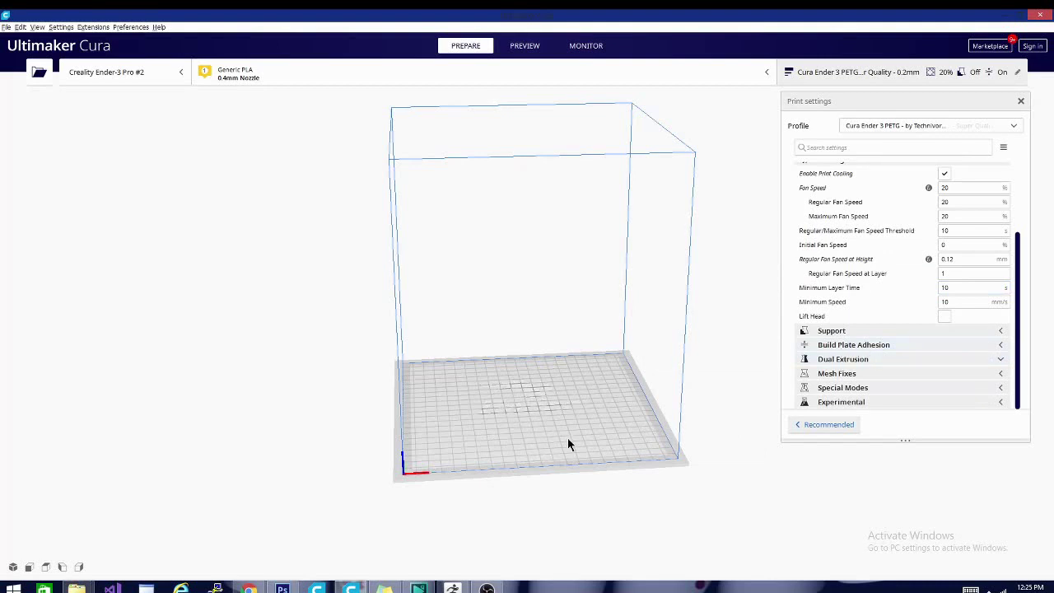
Step: Set the Build Plate Adhesion Type to Raft
scroll(567, 445, up, 1)
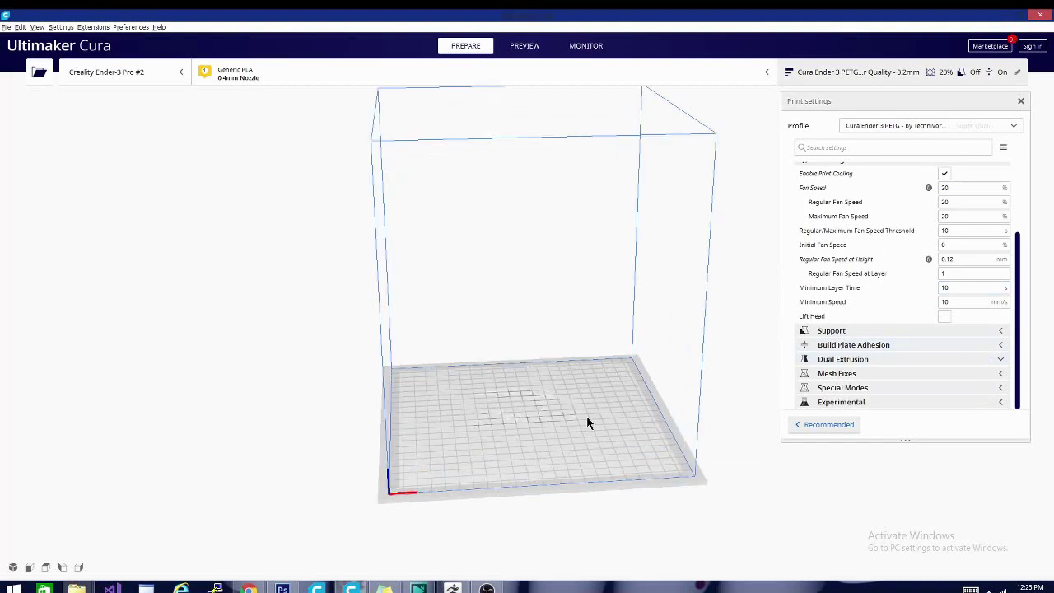
click(856, 345)
click(984, 361)
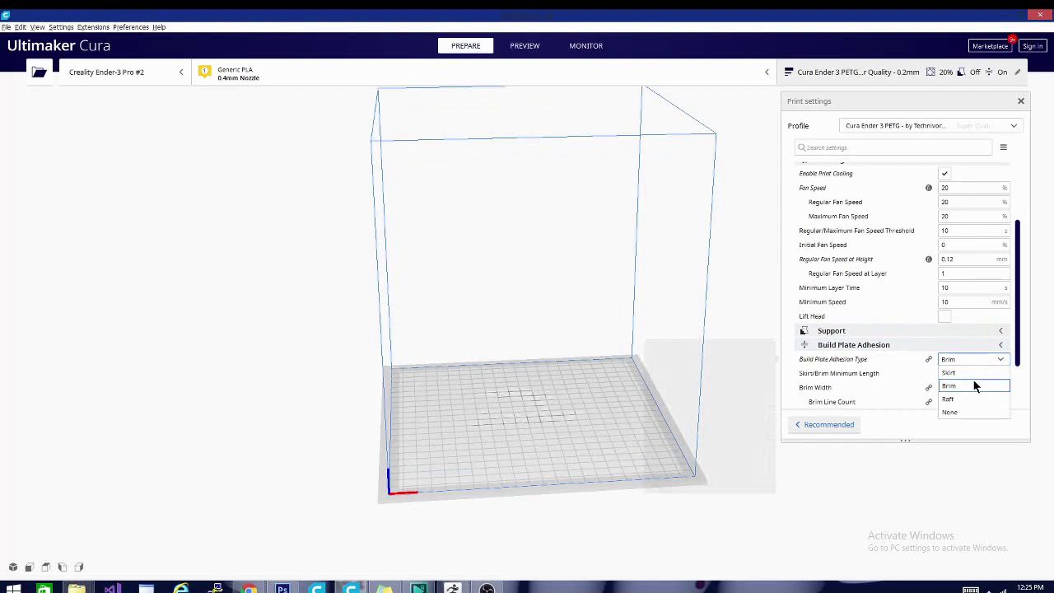
click(970, 399)
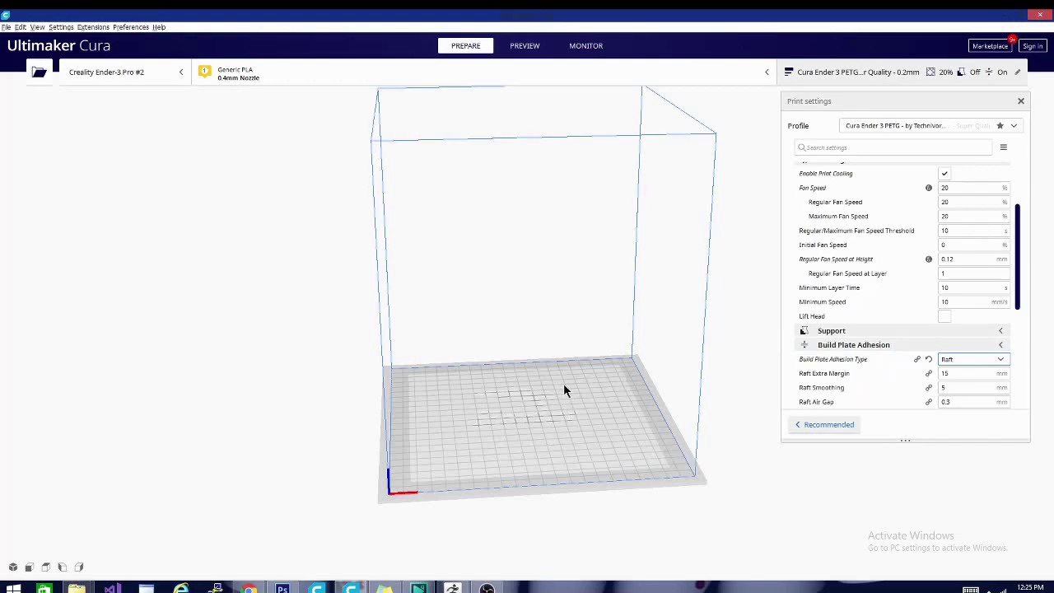
Step: Orbit the build volume from several angles to inspect the raft on the plate
right_drag(346, 388, 508, 433)
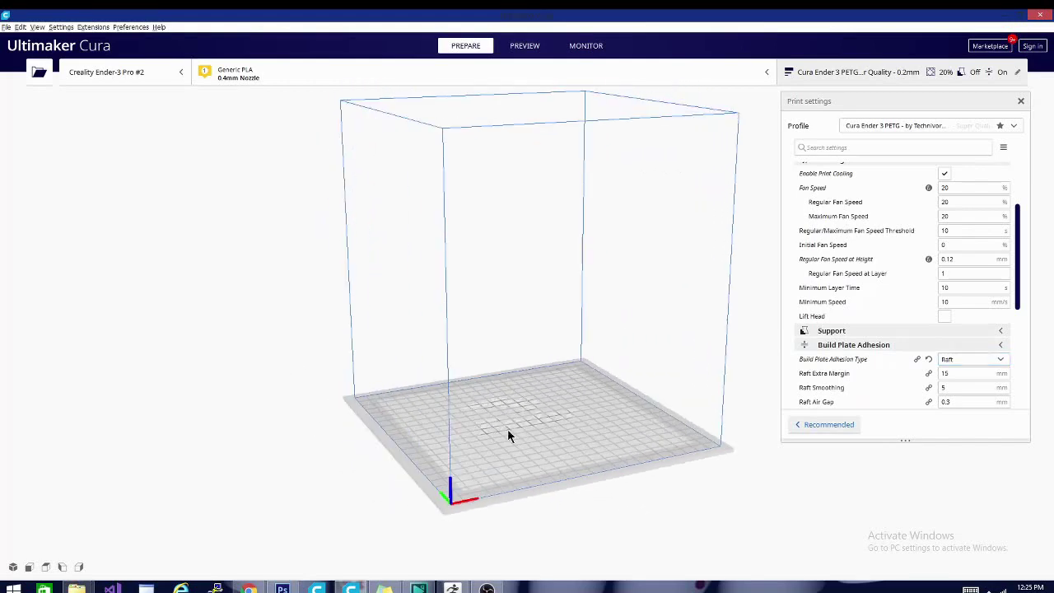
right_drag(249, 473, 562, 463)
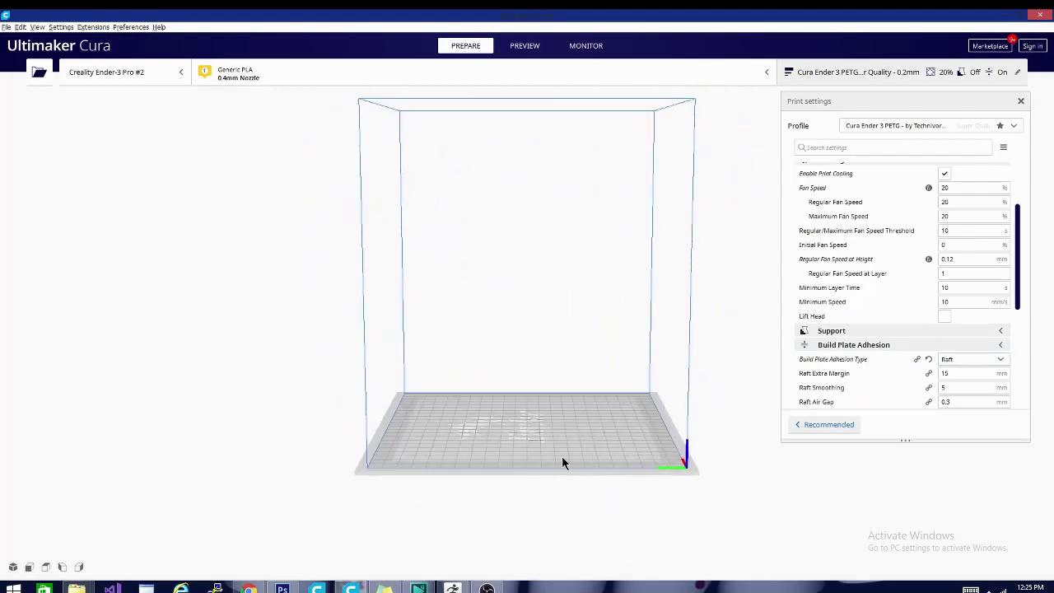
right_drag(501, 411, 356, 317)
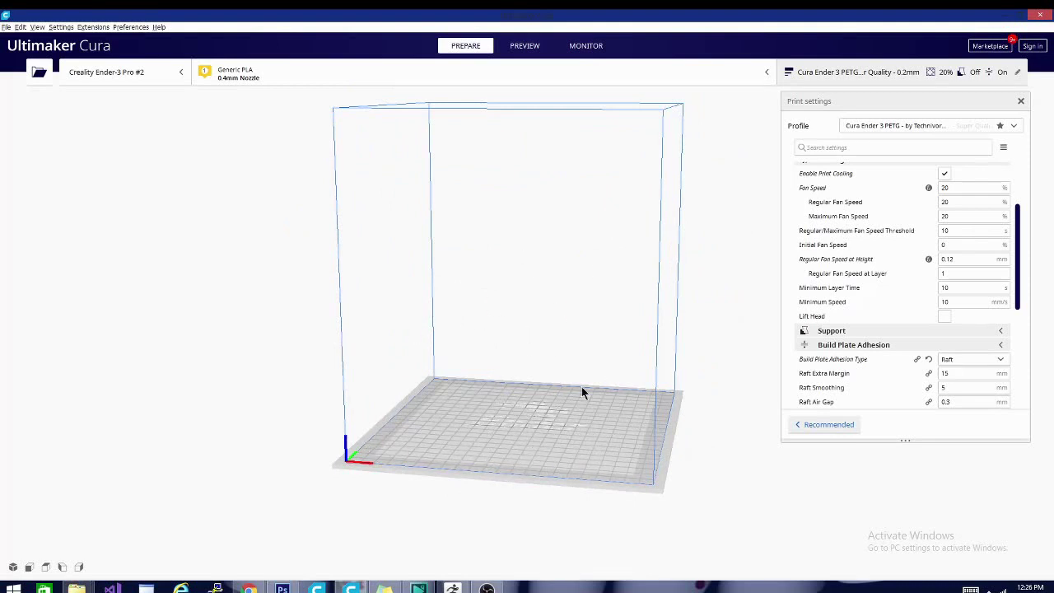
right_drag(129, 443, 285, 464)
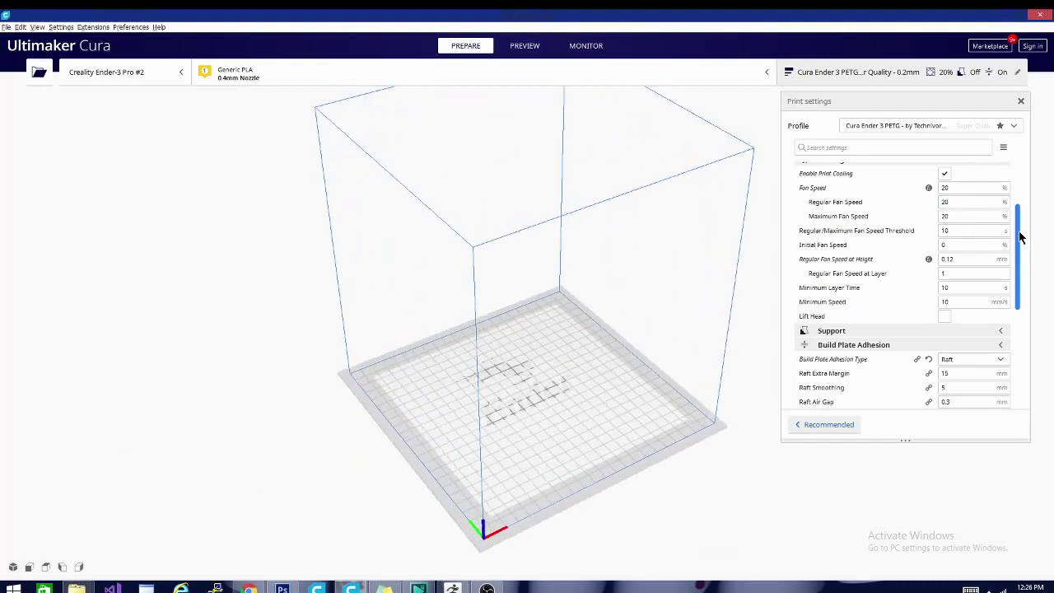
drag(1020, 237, 1019, 176)
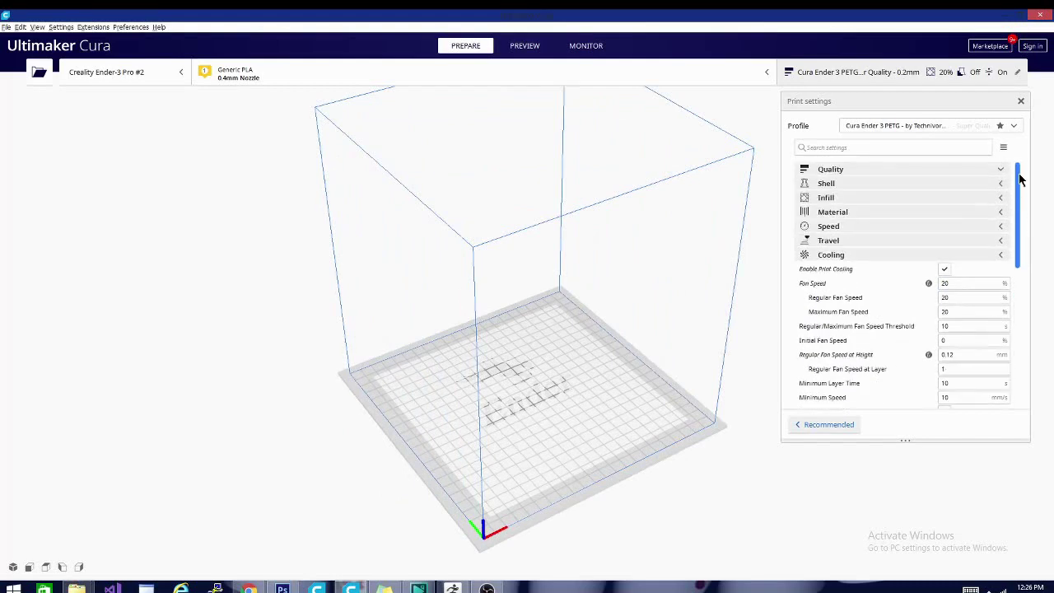
Step: Set Initial and Final Printing Temperature to 240 °C in the Material settings
click(851, 215)
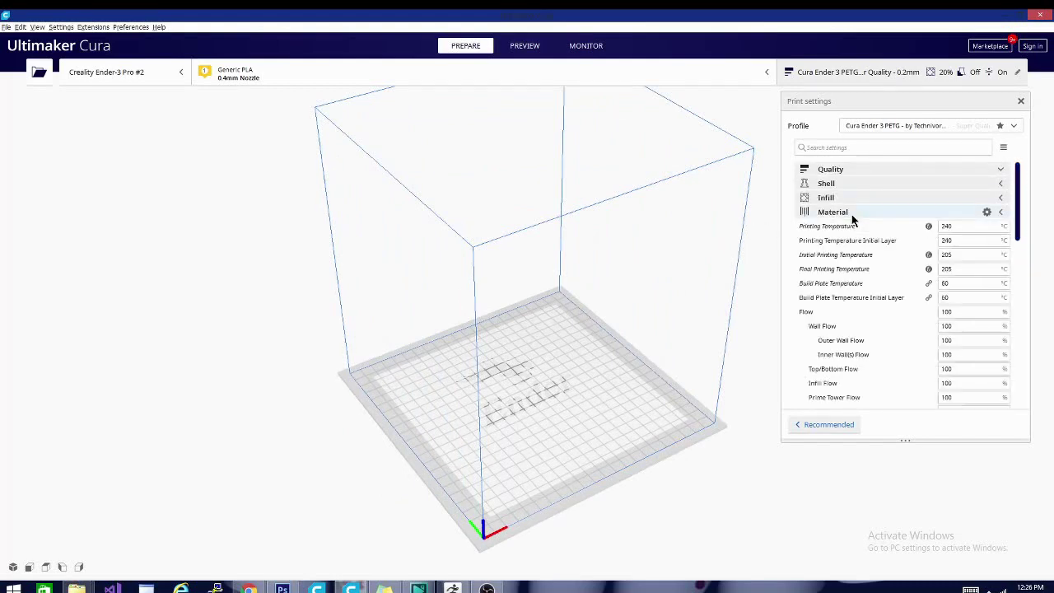
click(886, 257)
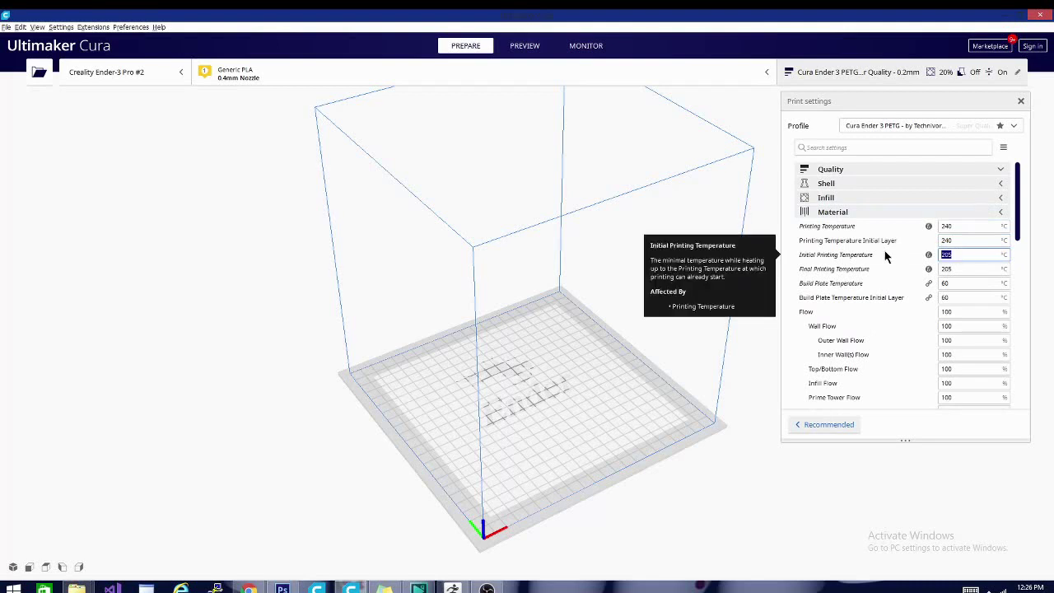
text(240)
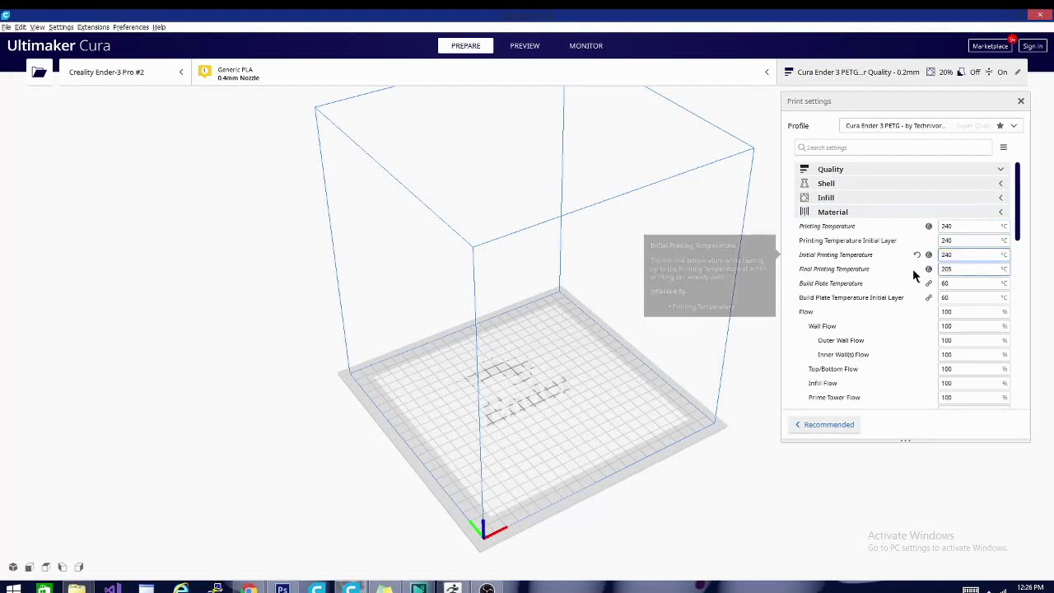
click(953, 269)
text(240)
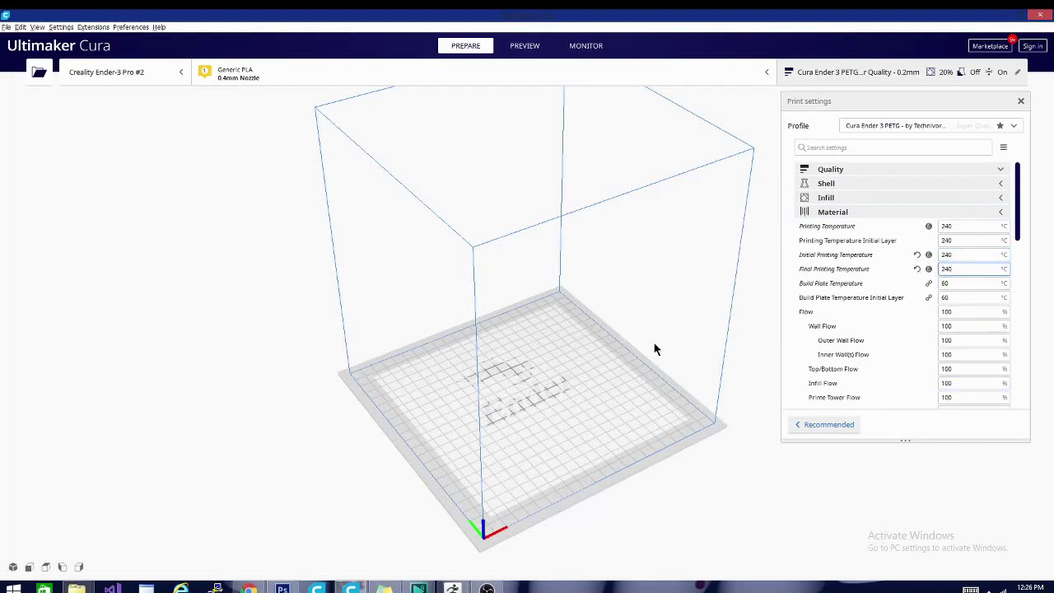
right_drag(607, 384, 643, 417)
double_click(963, 229)
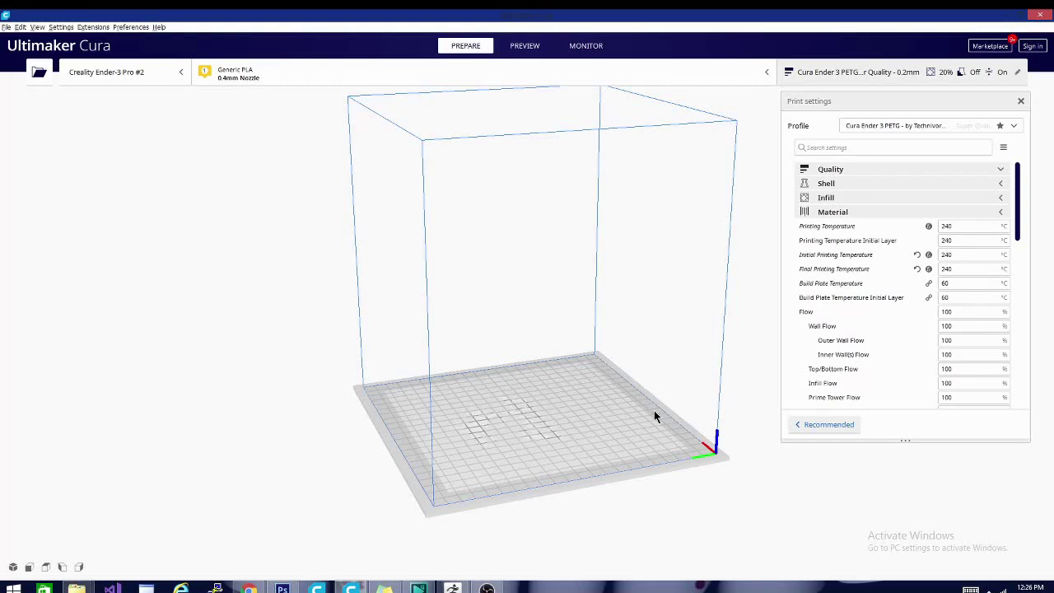
right_drag(670, 400, 607, 348)
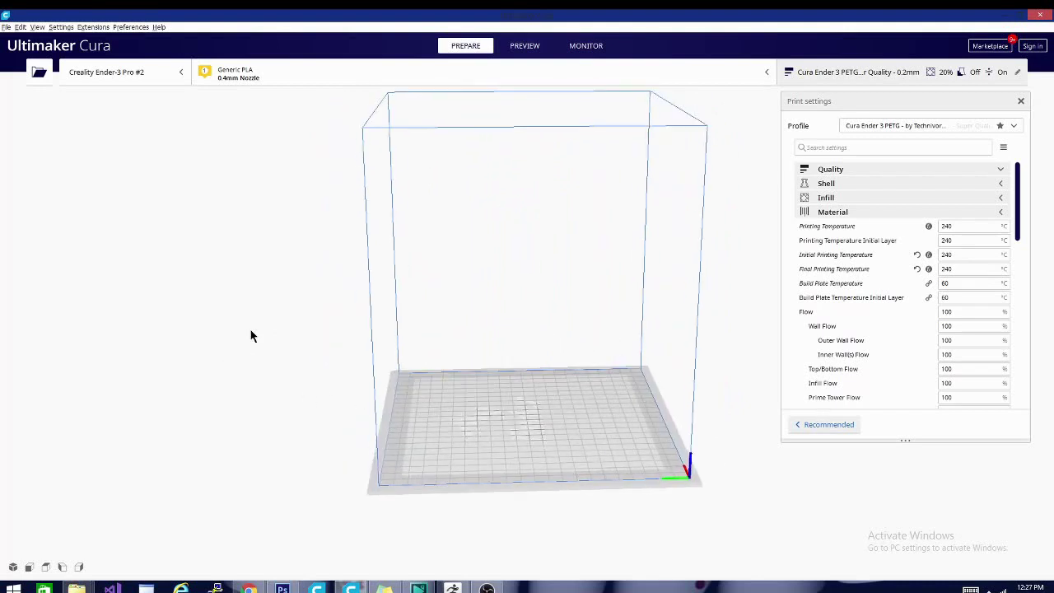
right_drag(251, 336, 599, 336)
right_drag(628, 335, 317, 459)
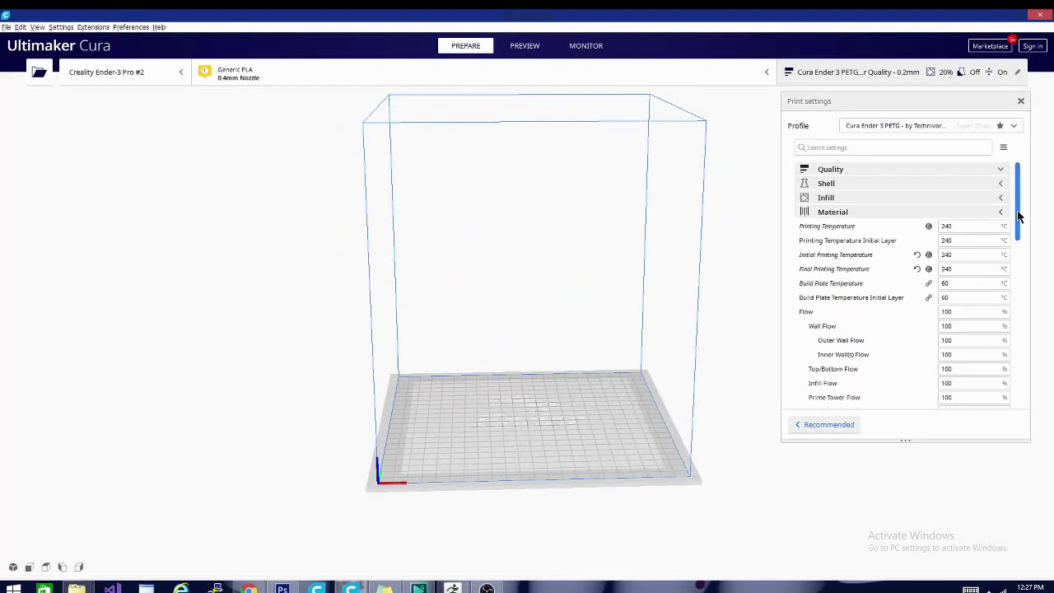
drag(1019, 216, 963, 270)
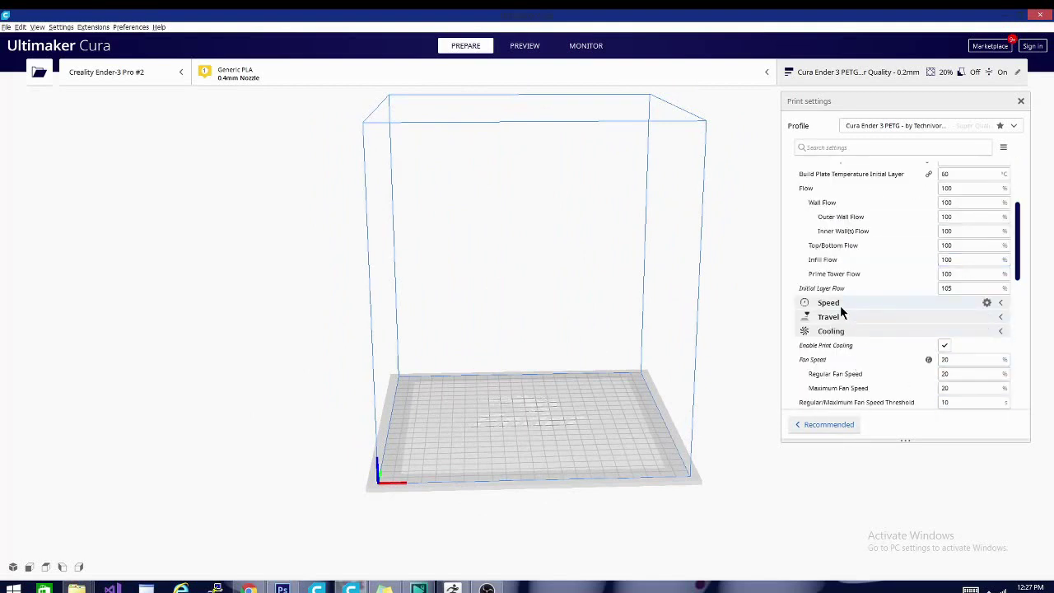
mouse_move(487, 588)
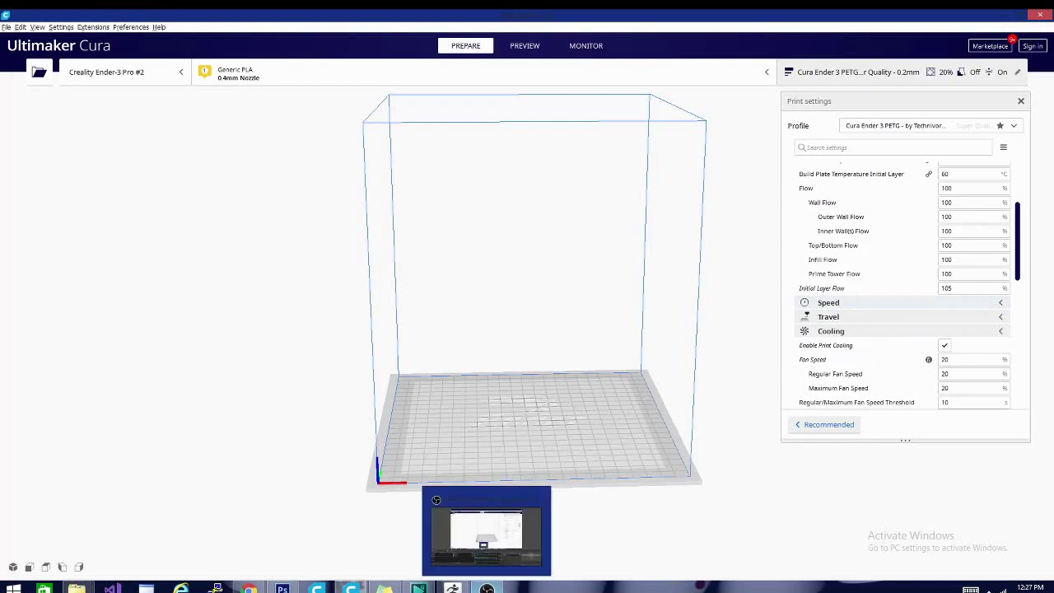